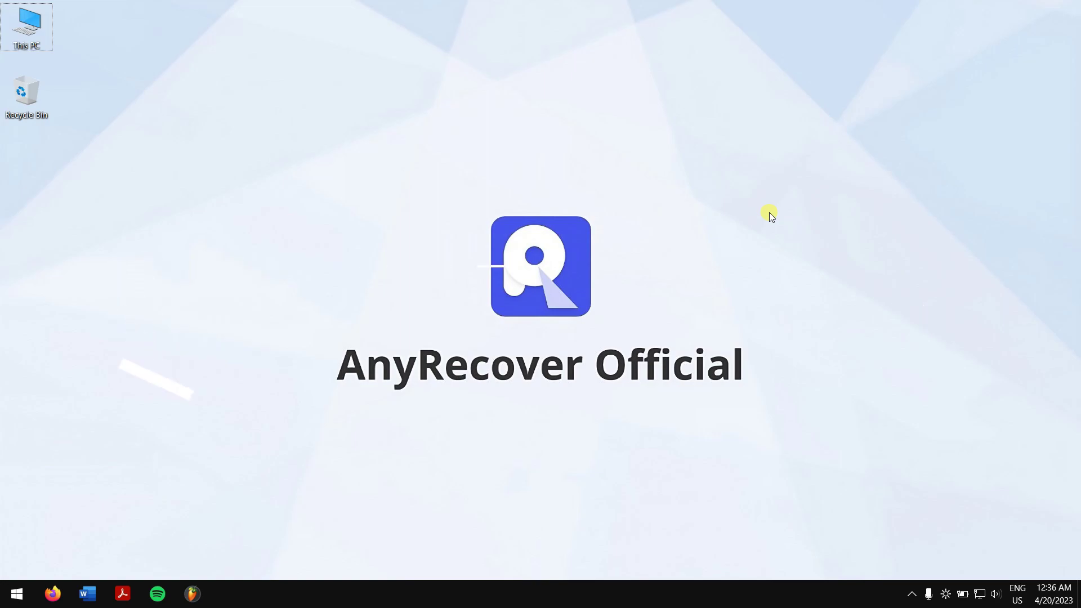
Launch Disk Management from the Run prompt
key("super+r")
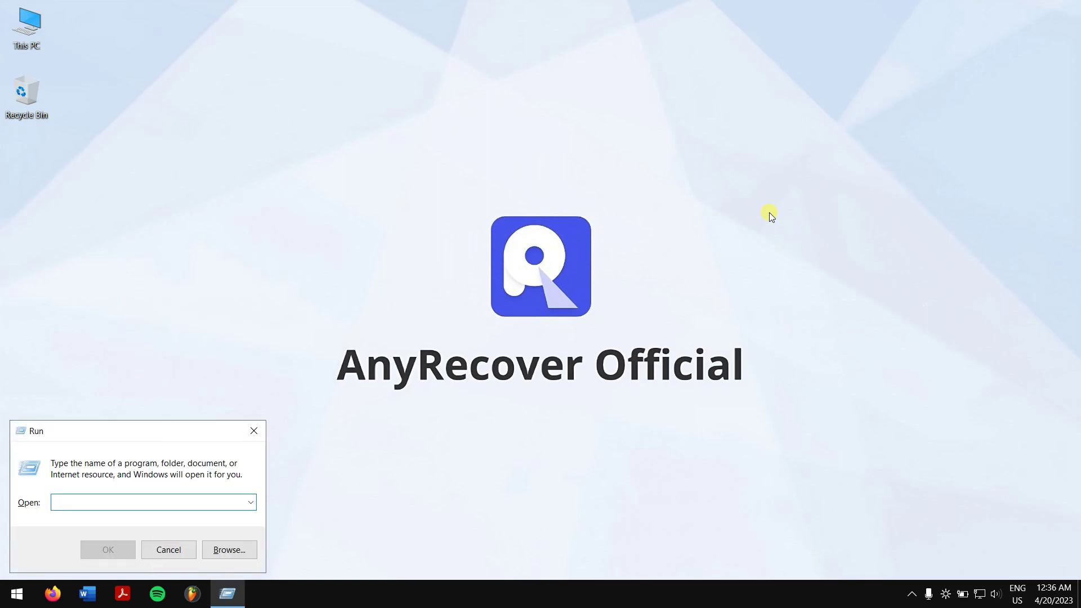
type("diskmgmt.msc")
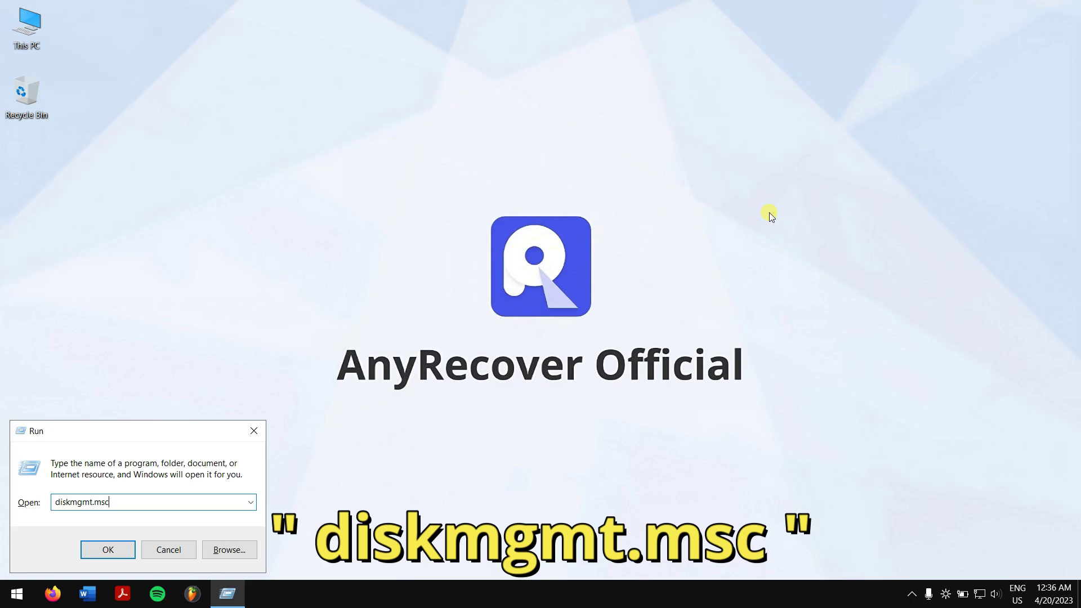
key("Return")
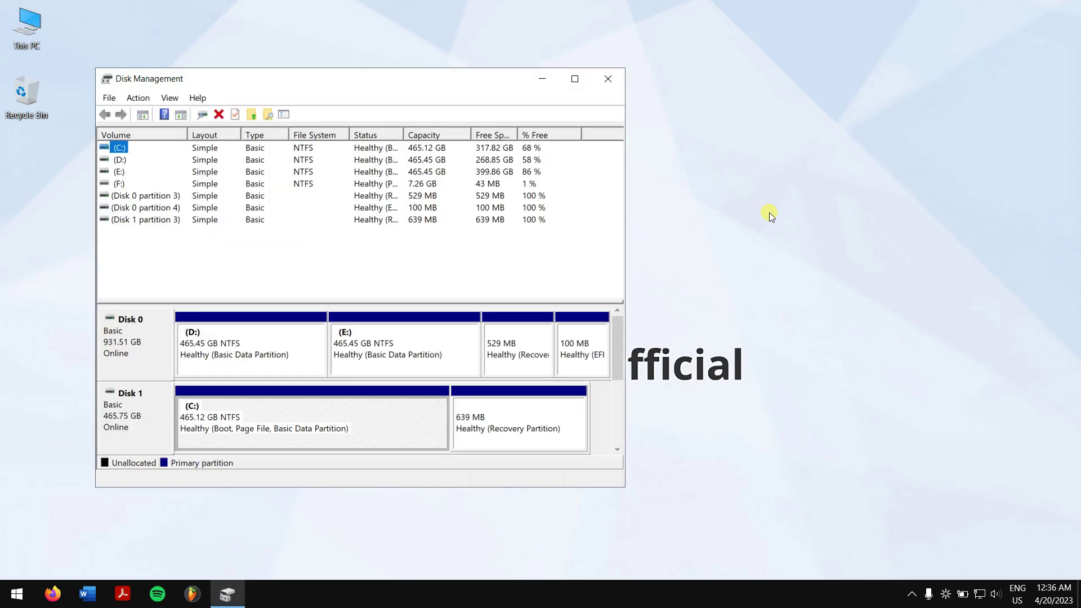
Change the USB volume's drive letter from F: to G:, confirm the warning, and close Disk Management
right_click(120, 184)
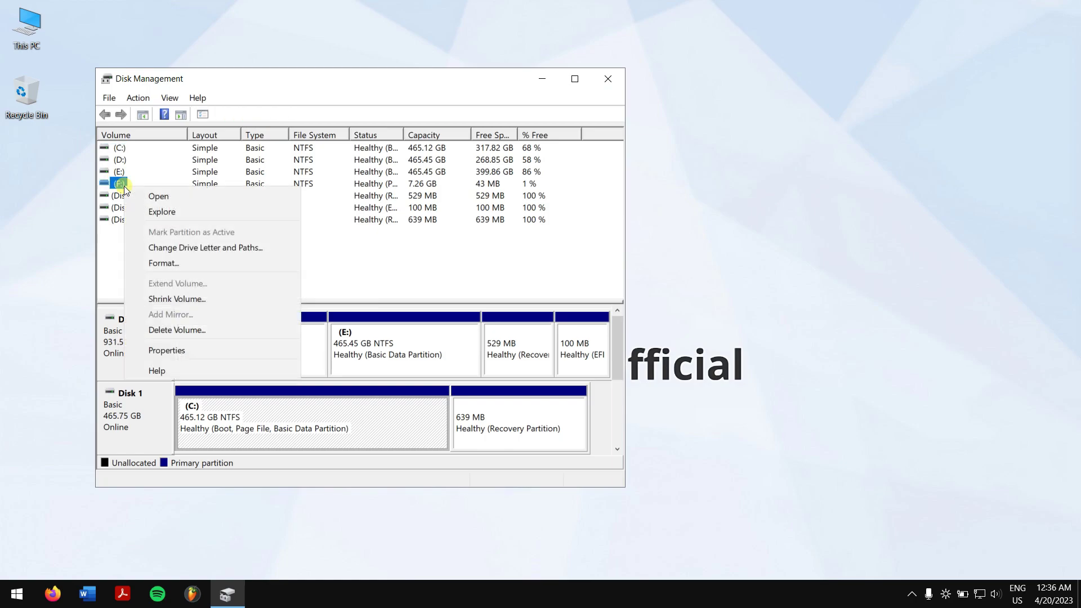
left_click(271, 248)
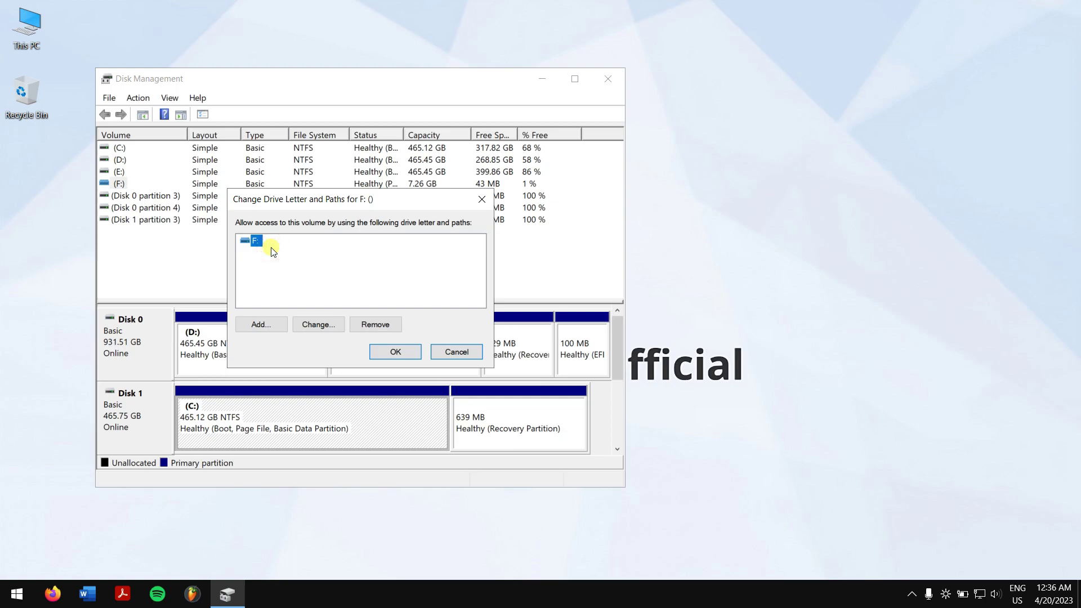
left_click(334, 324)
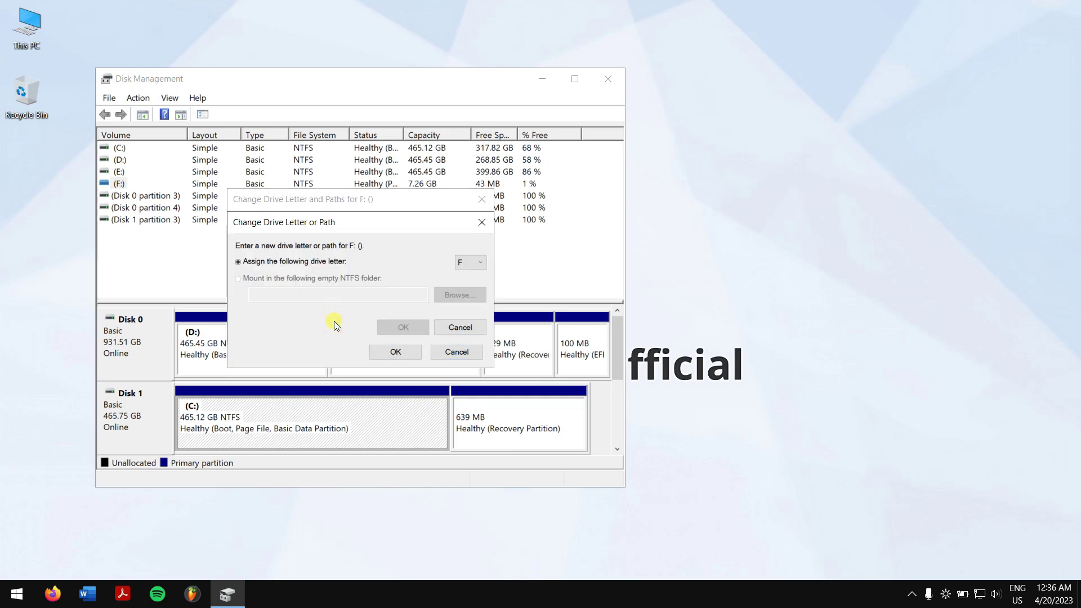
left_click(481, 262)
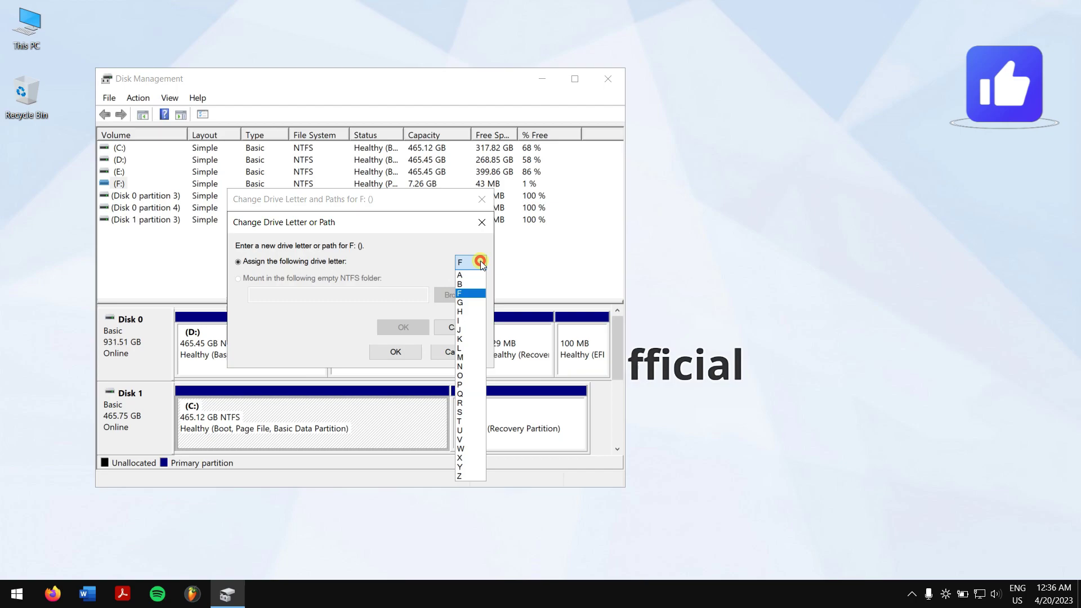
left_click(463, 304)
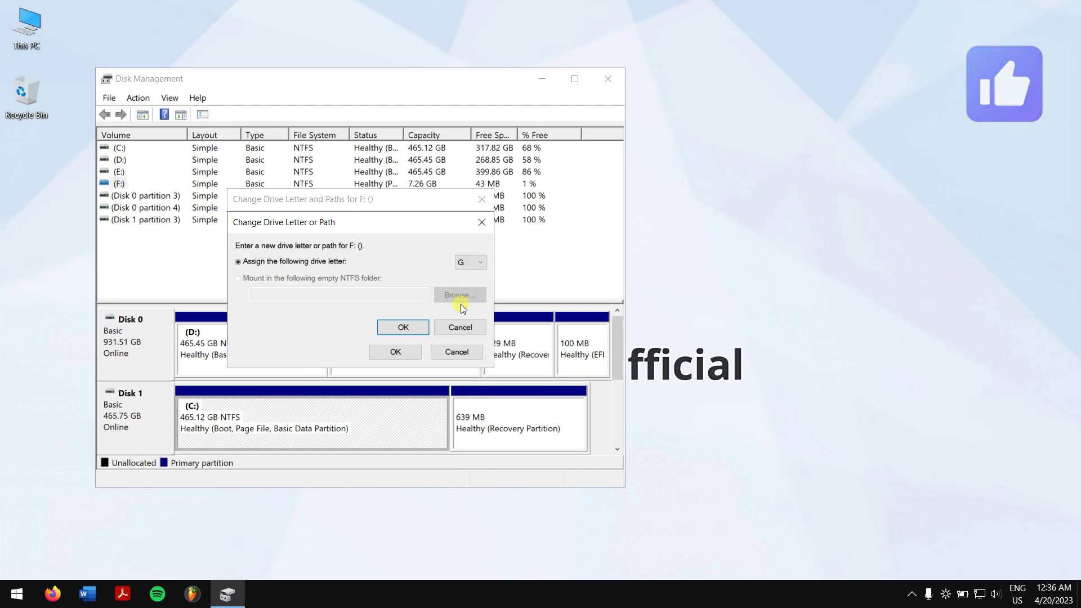
left_click(409, 328)
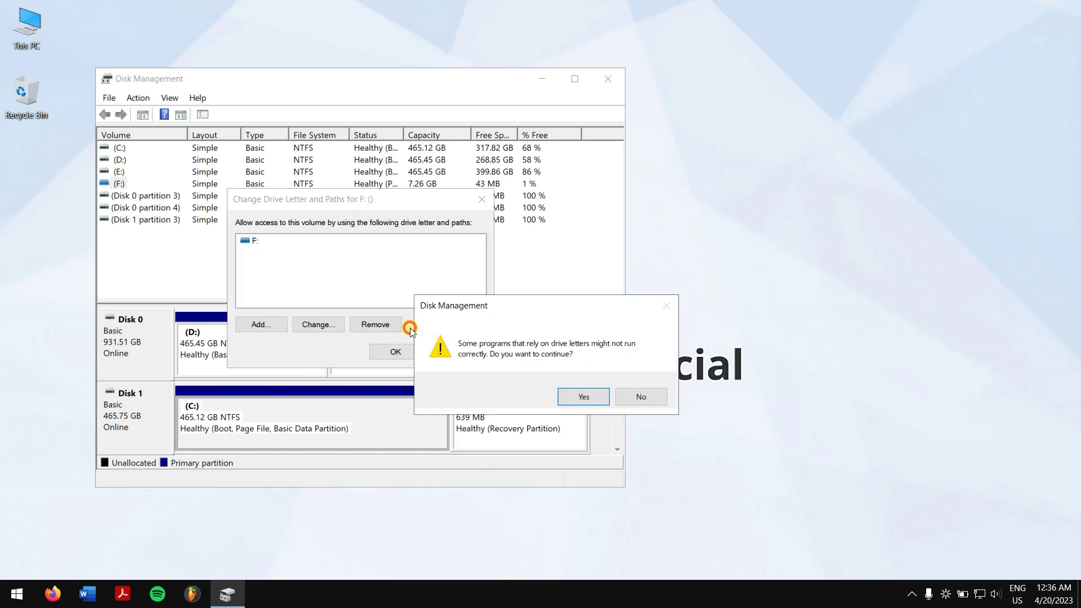
left_click(572, 397)
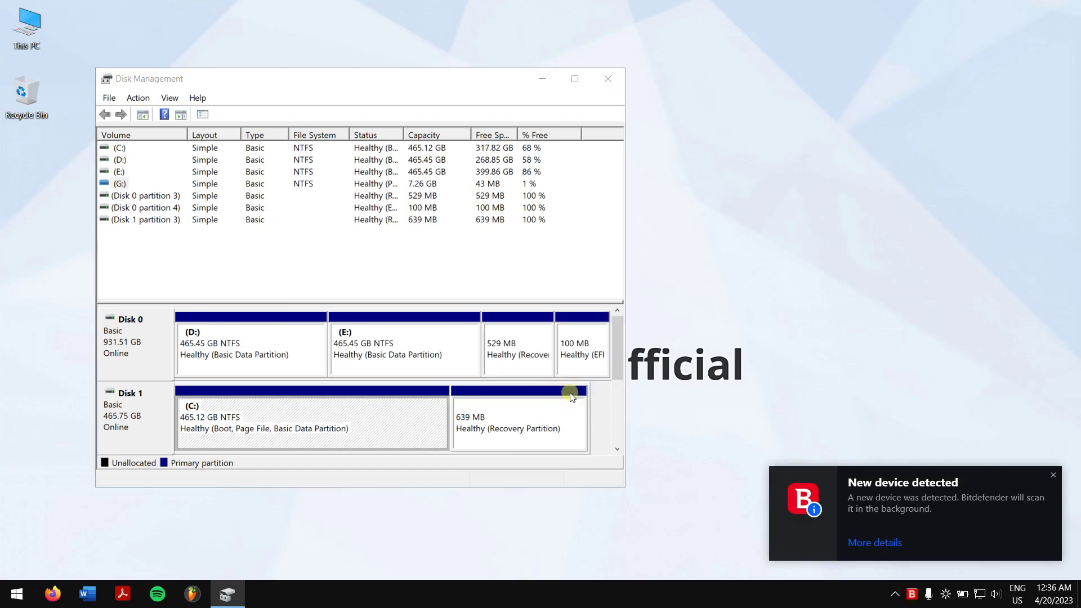
left_click(610, 78)
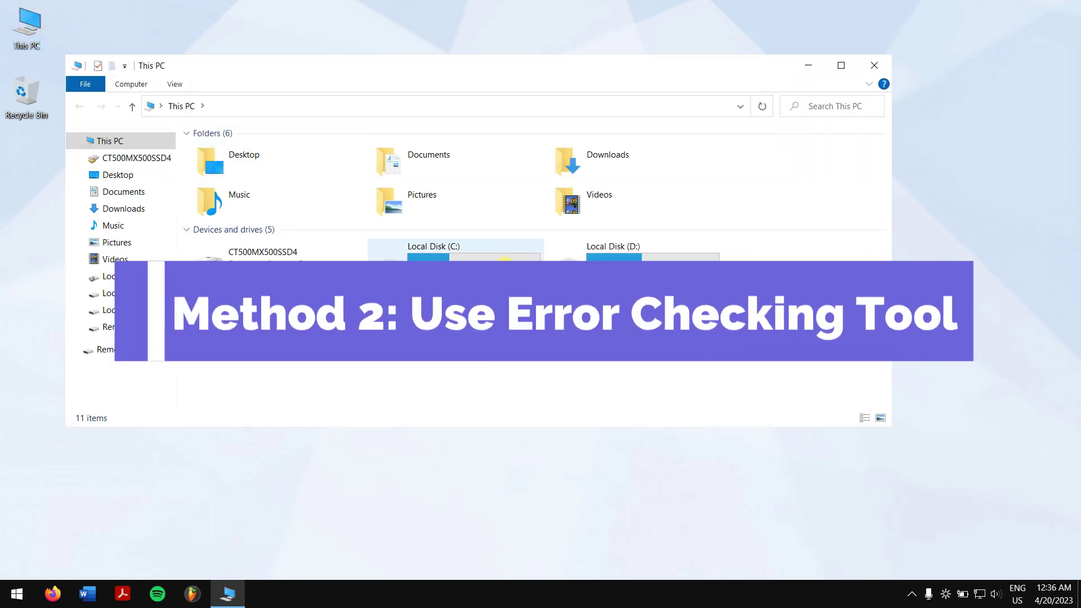
Reopen This PC and open the properties of Removable Disk (G:)
left_click(870, 74)
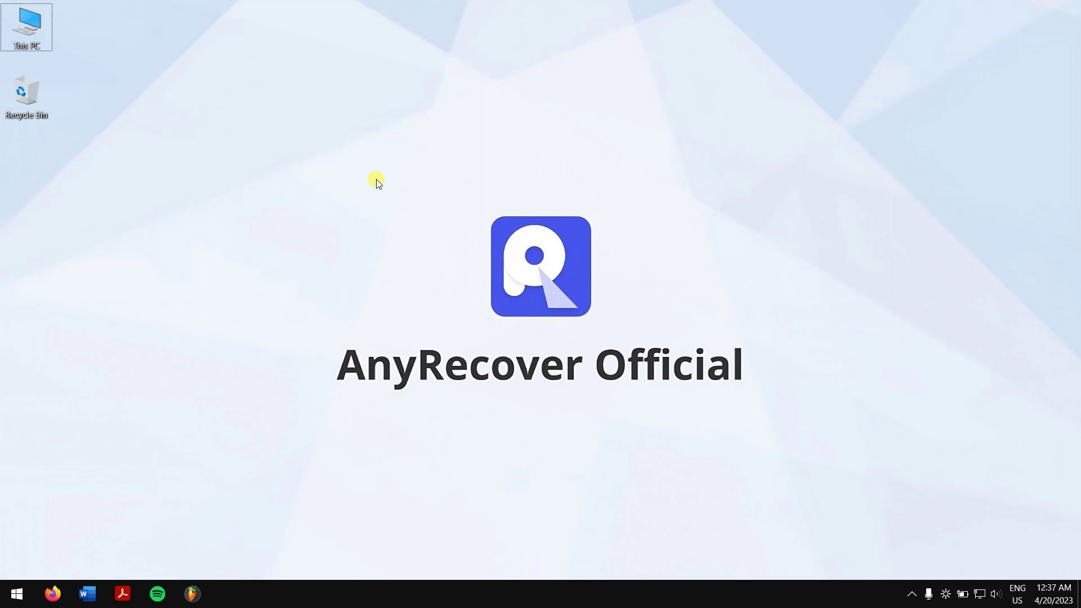
key("Return")
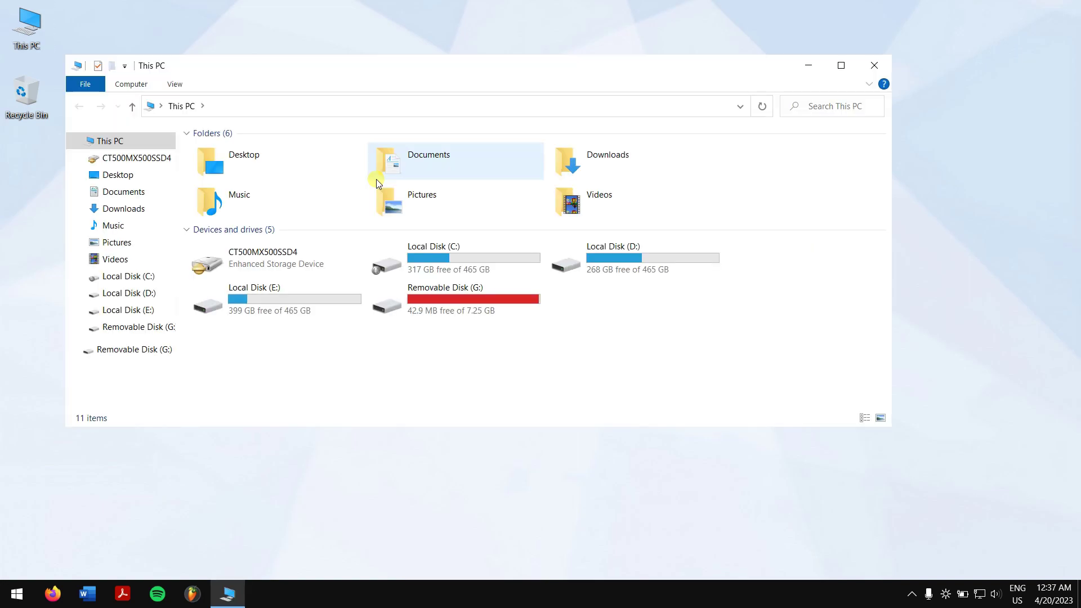
right_click(464, 316)
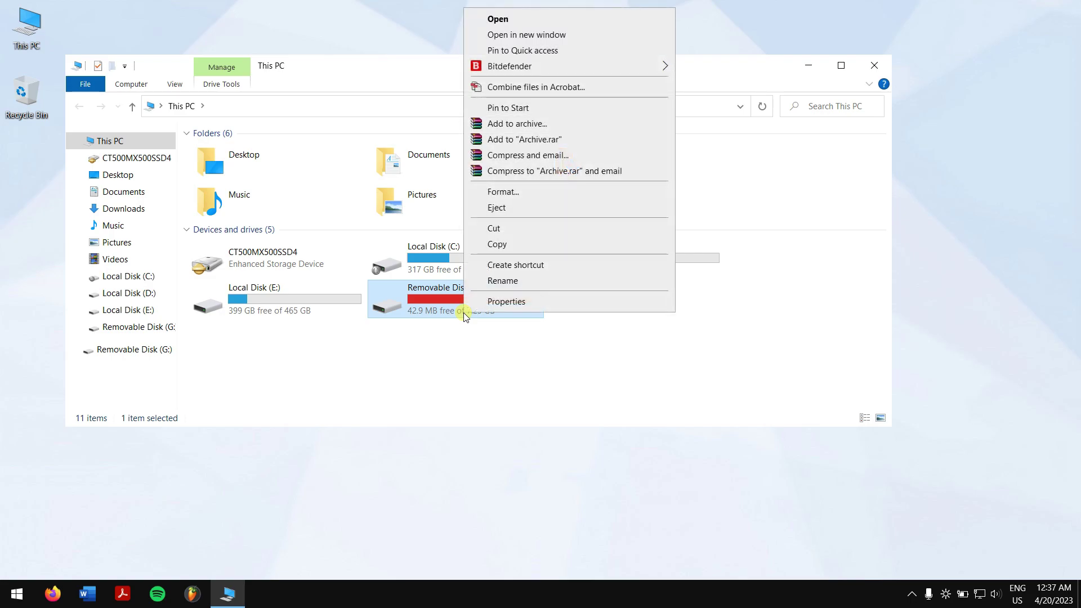
left_click(495, 301)
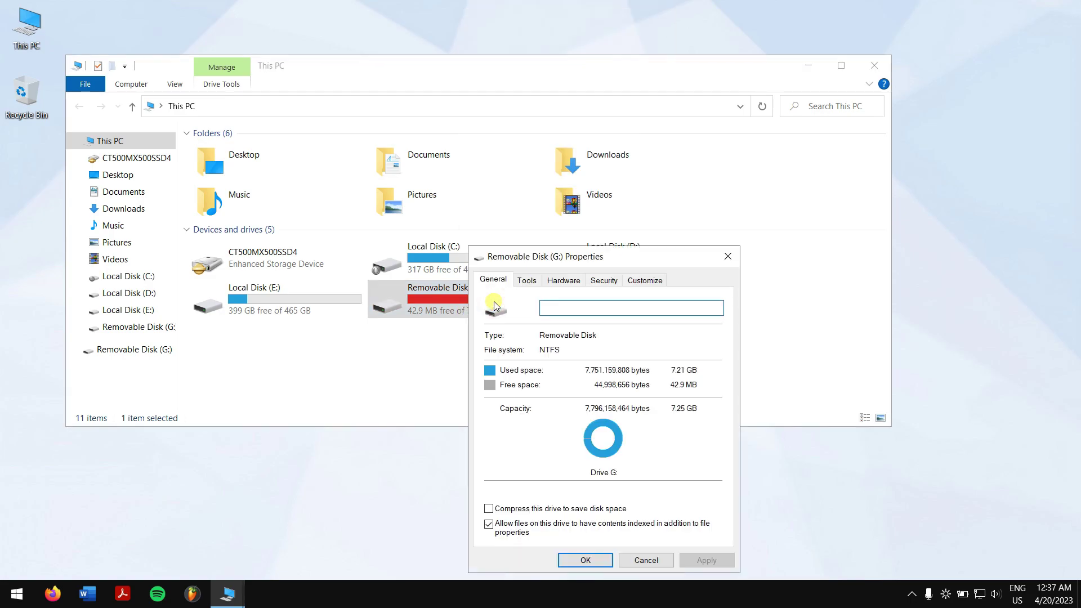
Run Scan and repair drive on G: and dismiss the no-errors report
left_click(528, 282)
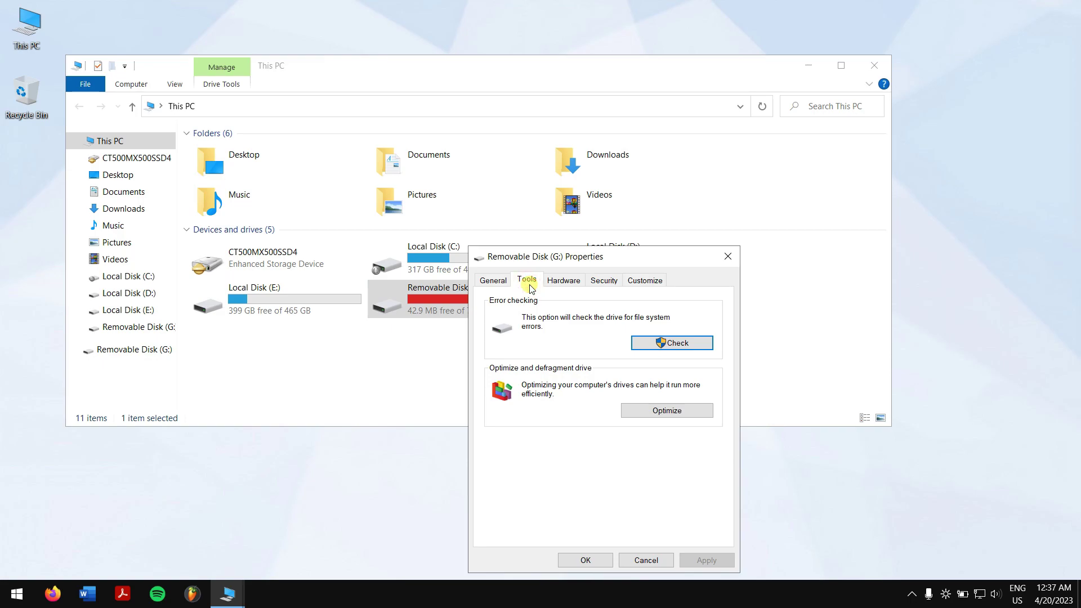
left_click(693, 343)
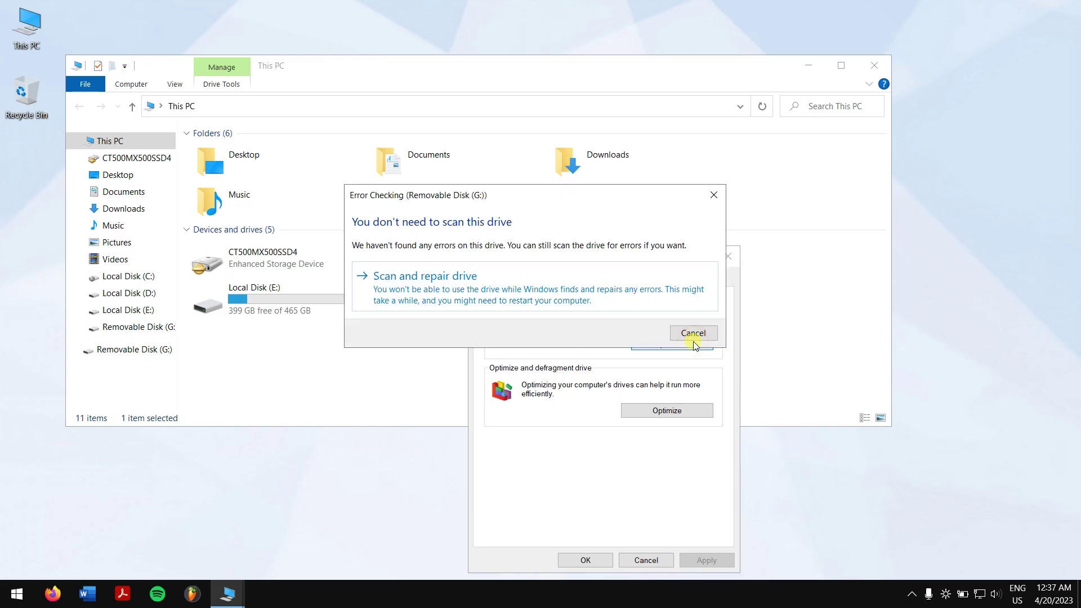
left_click(507, 292)
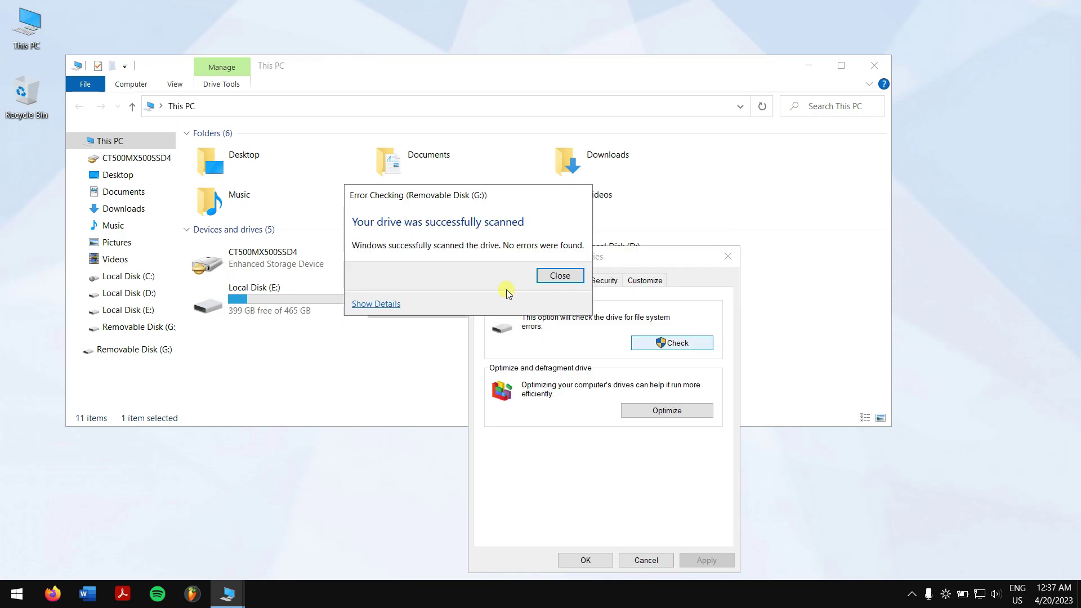
left_click(561, 278)
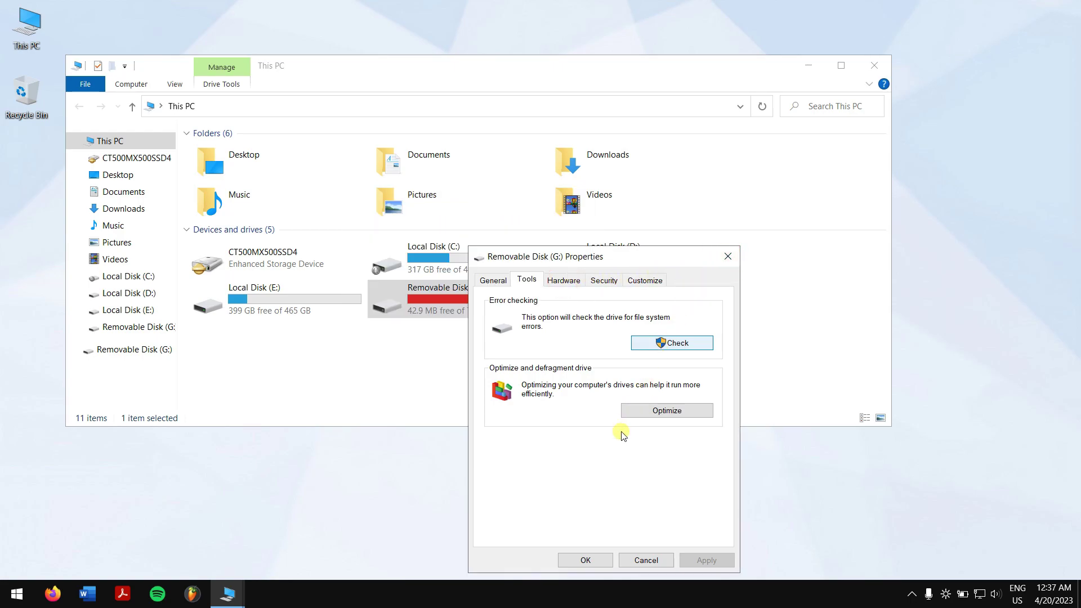
Close the drive's properties and reselect Removable Disk (G:)
left_click(649, 561)
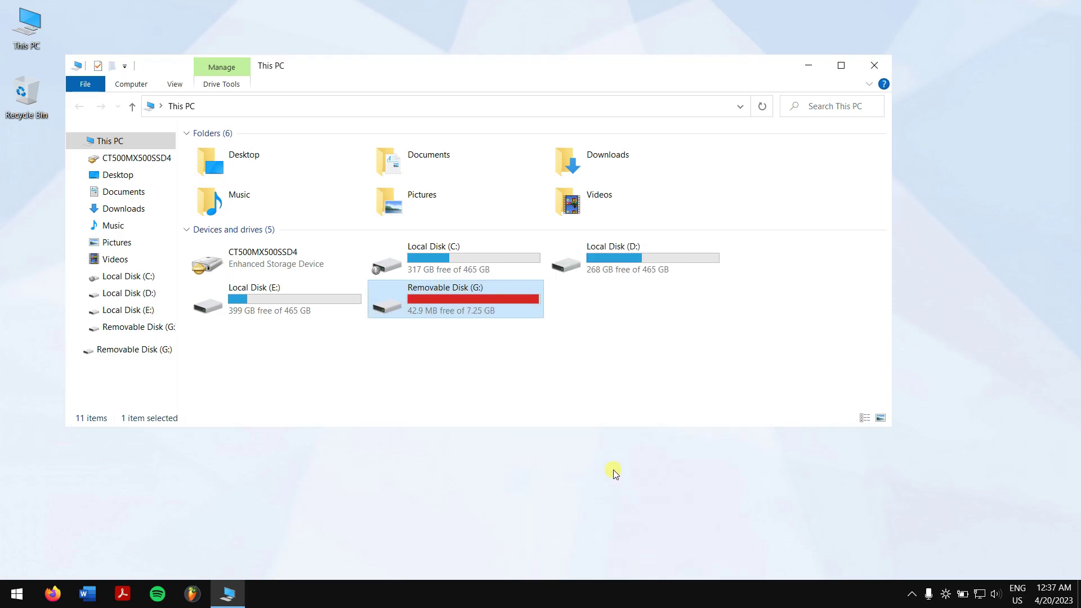
left_click(579, 362)
left_click(526, 300)
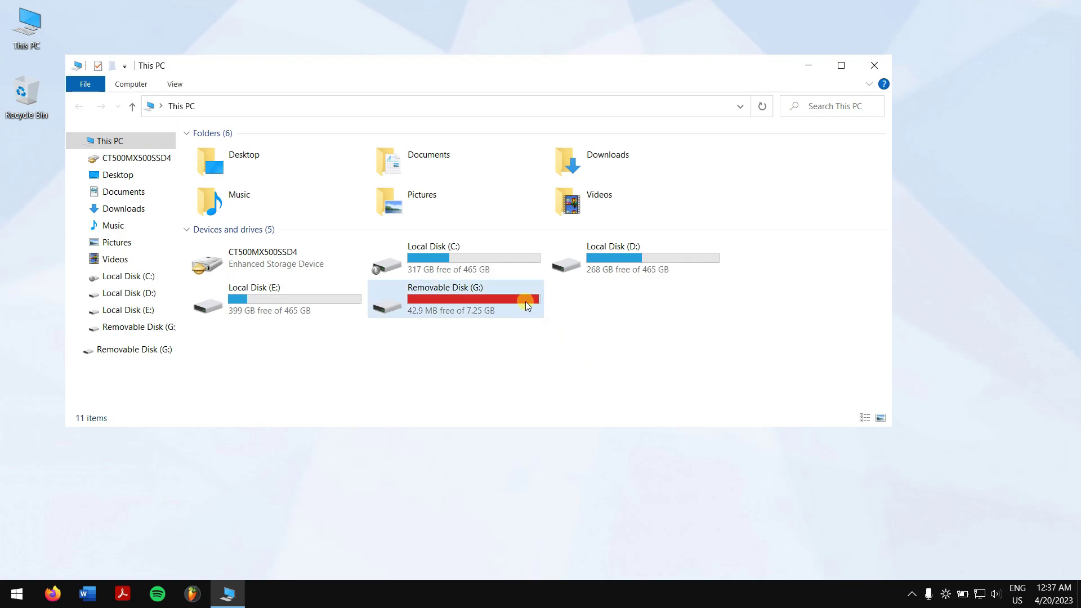
Browse the AnyRecover website in Firefox and stop the page's autoscrolling
key("alt+Return")
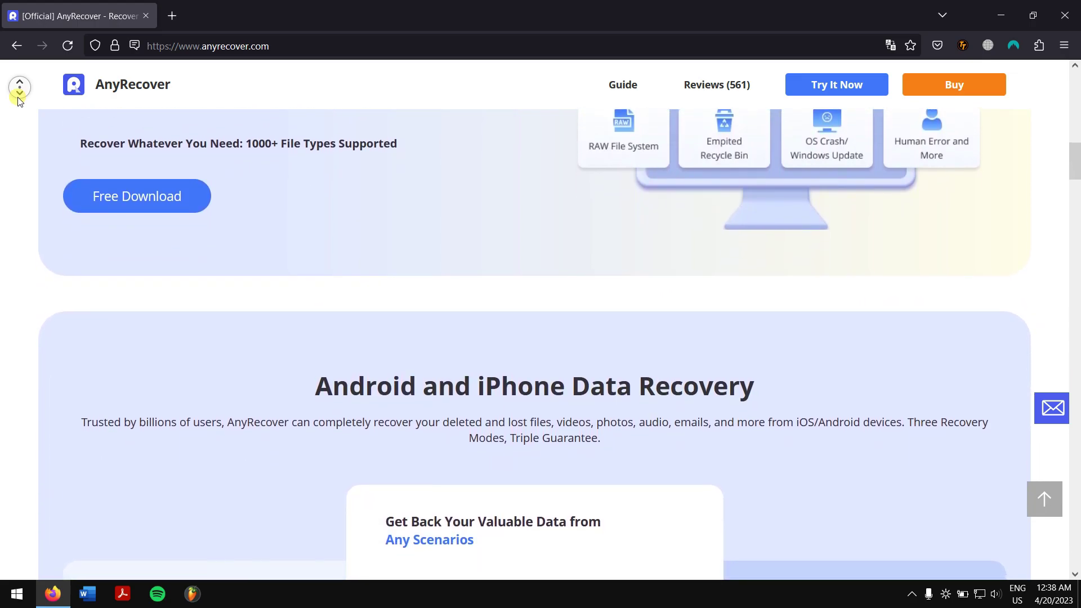
left_click(27, 91)
Close Firefox and launch AnyRecover from the Start search
left_click(149, 17)
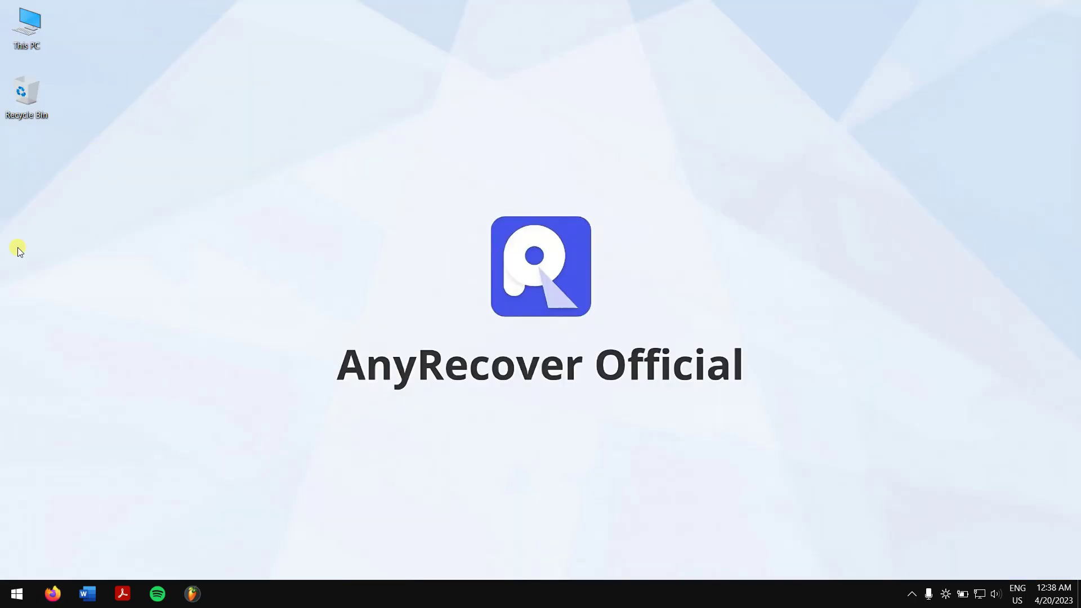
key("super")
type("anyrecover")
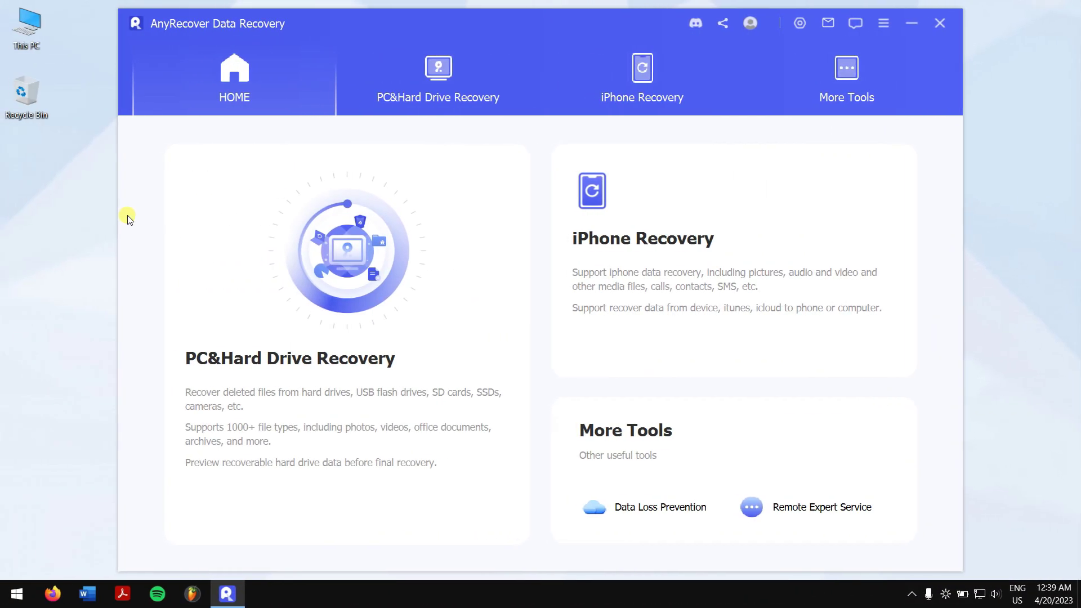
Choose PC & Hard Drive Recovery and scan USB Drive (G)
left_click(474, 96)
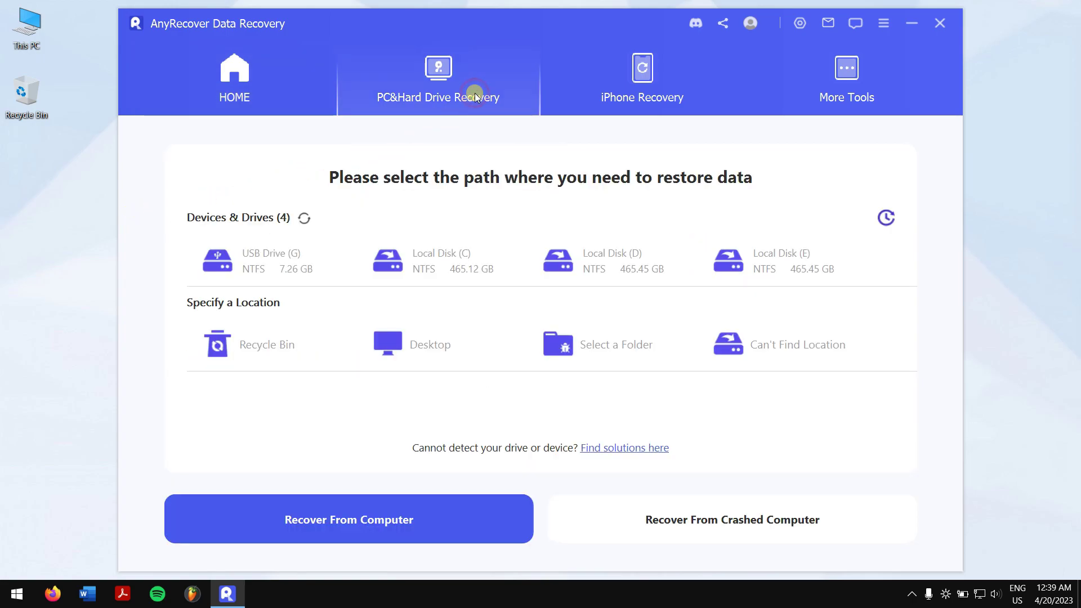
left_click(832, 358)
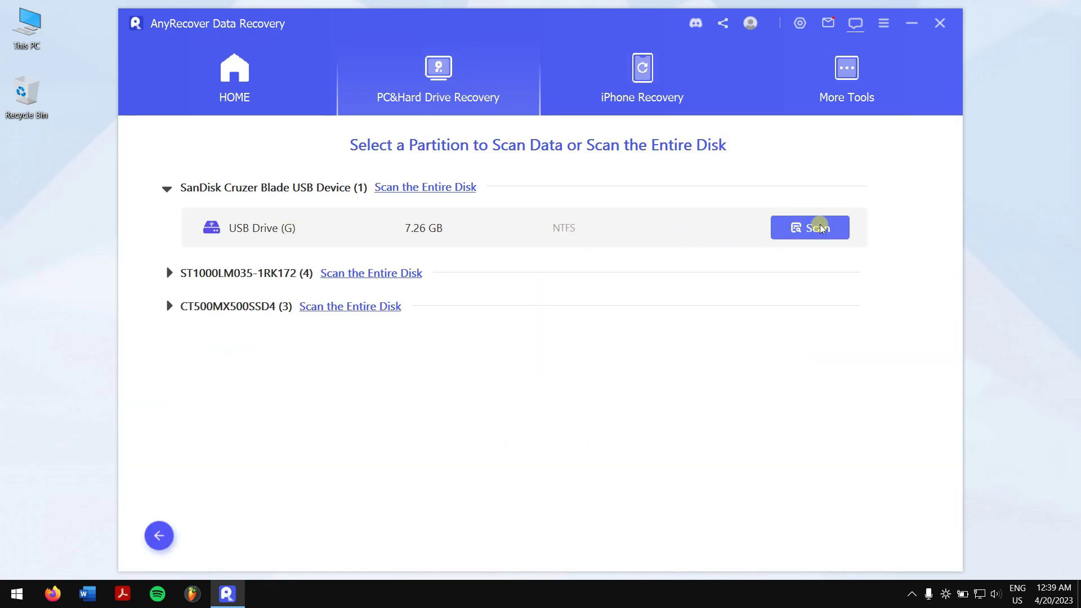
left_click(820, 228)
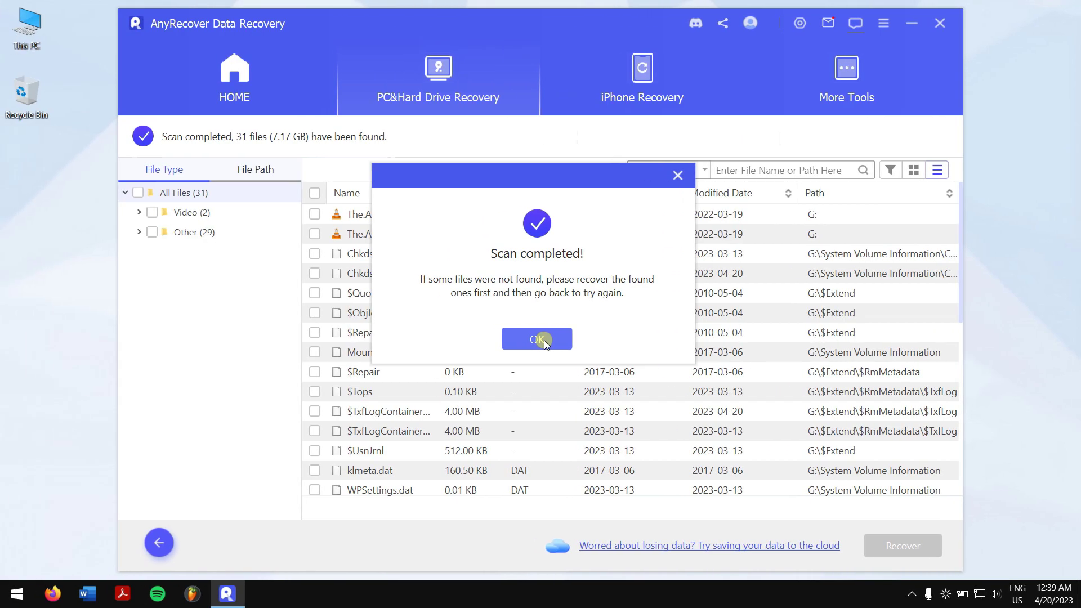
Recover the first 2.82 GB MKV video to the Desktop and move the completion message aside
left_click(528, 336)
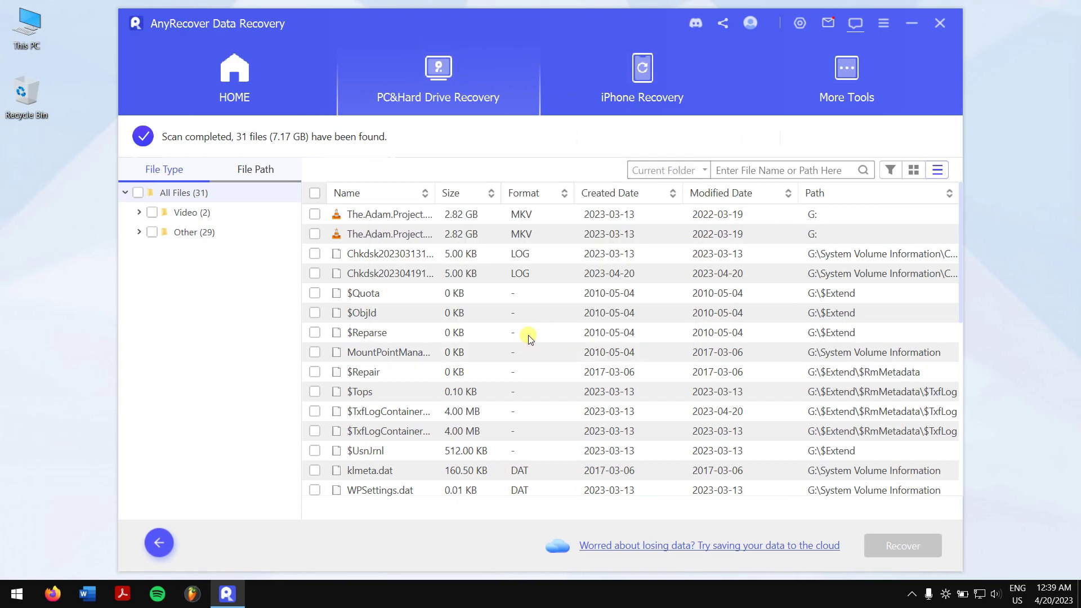
left_click(314, 215)
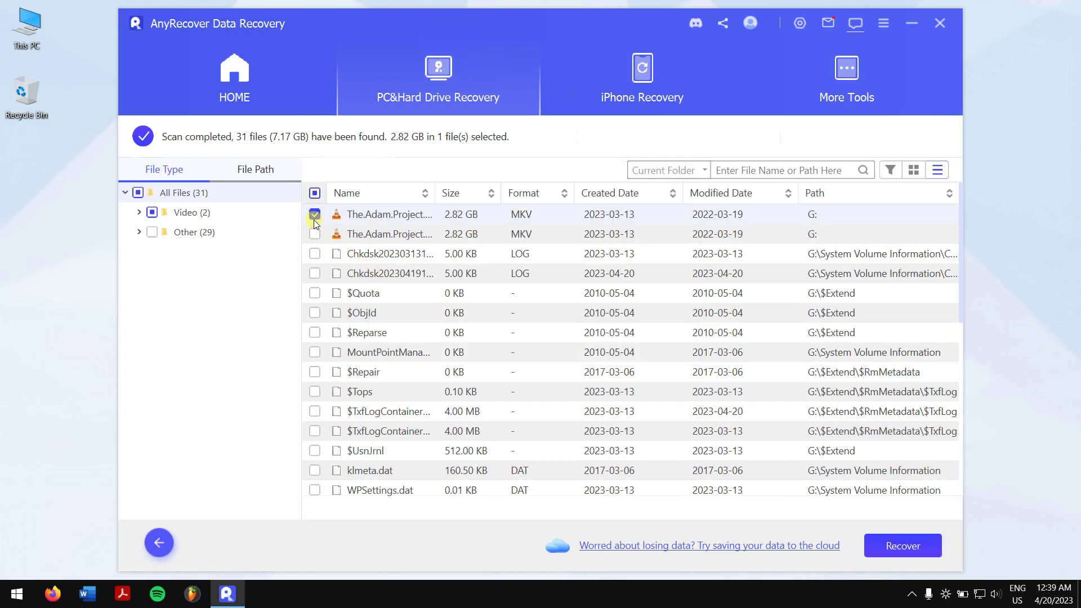
left_click(929, 549)
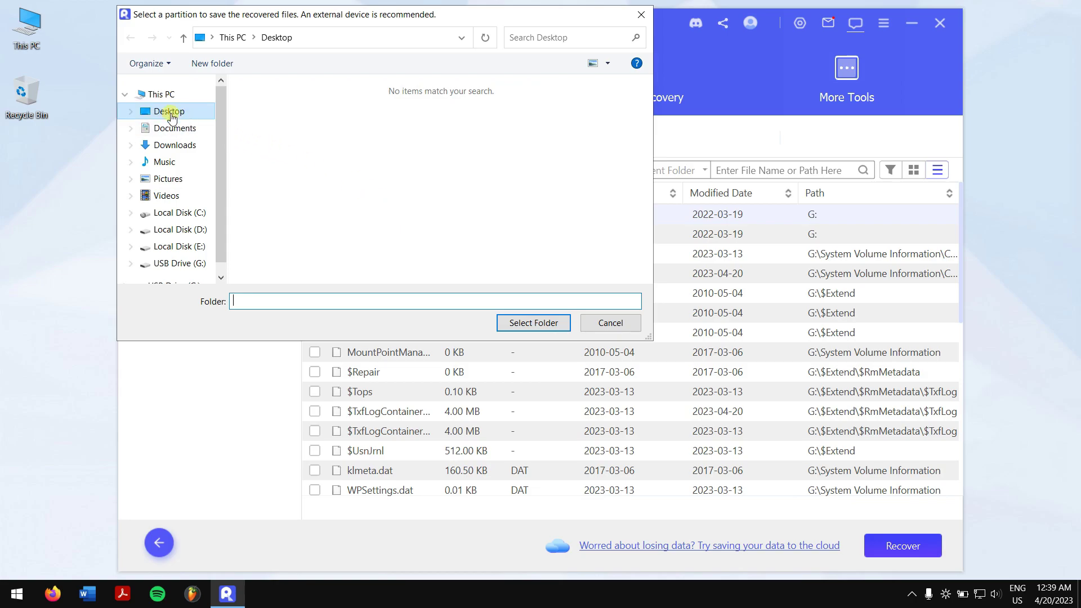
left_click(538, 324)
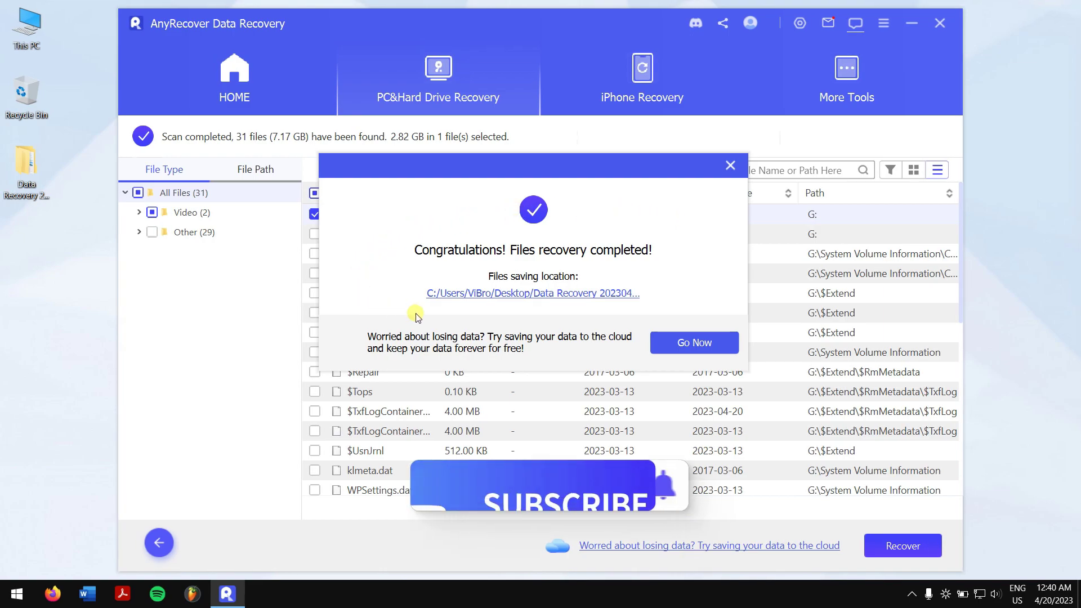
left_click_drag(576, 170, 480, 195)
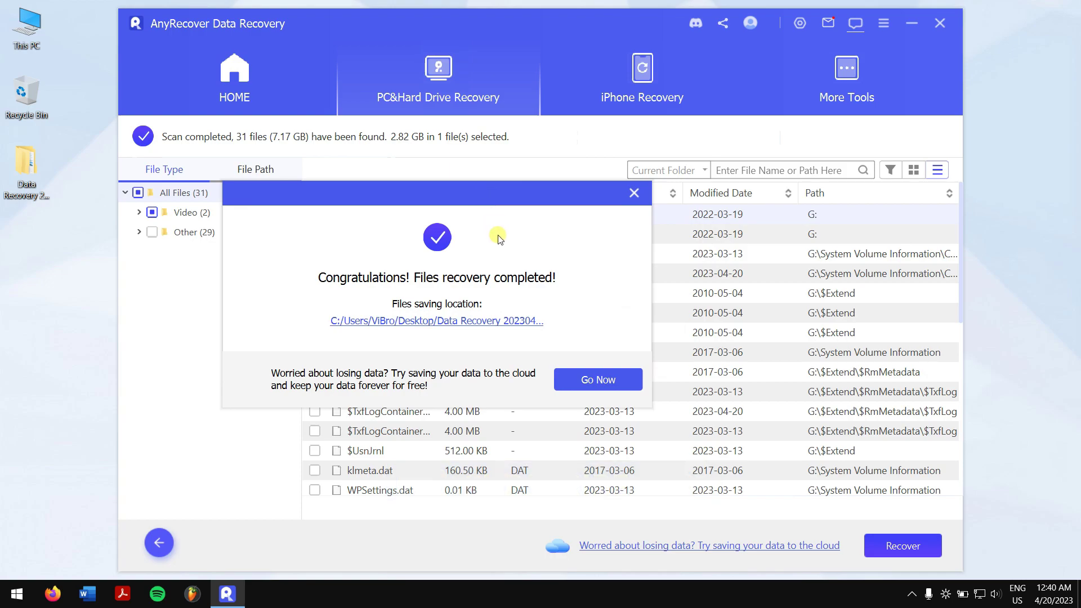